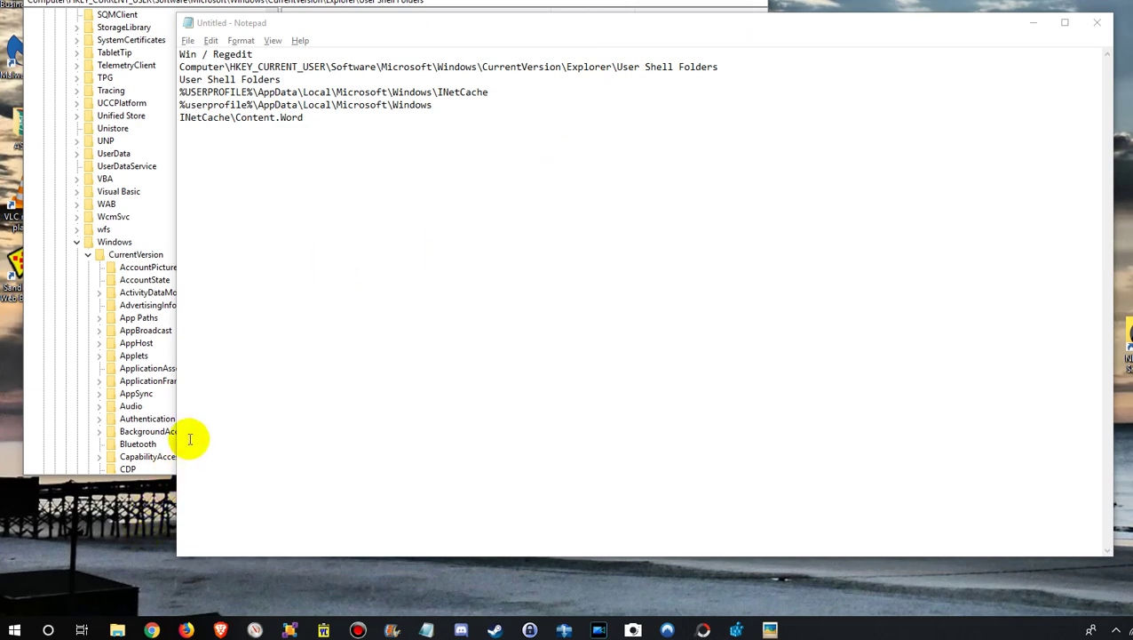
Open the Registry Editor with the regedit command and move its window fully into view.
key("super")
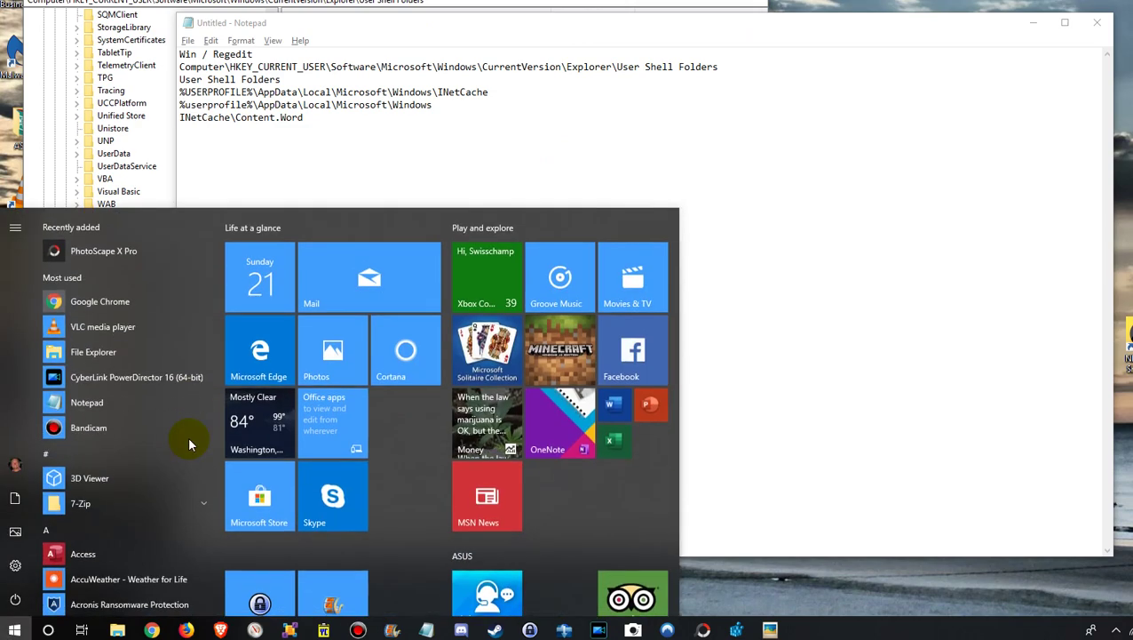
type("reg")
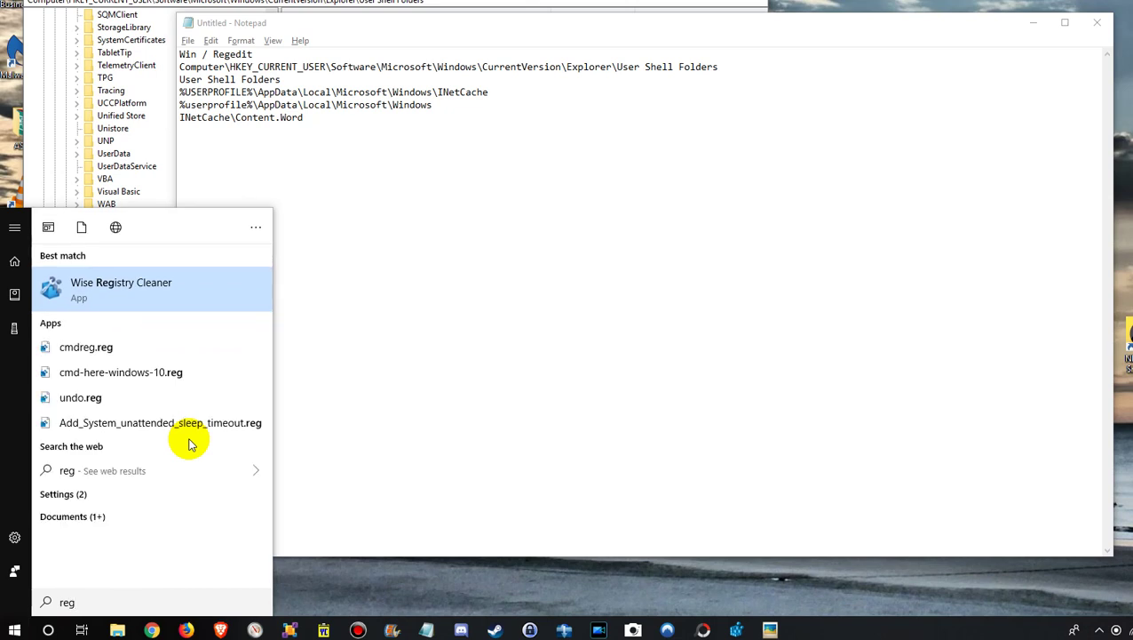
type("edit")
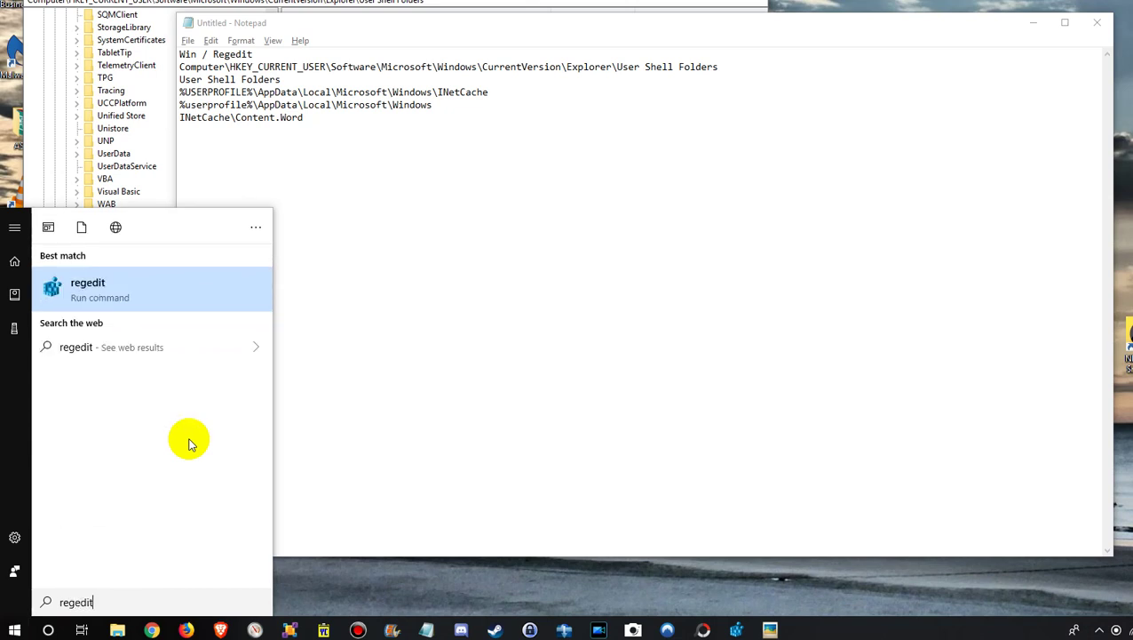
left_click(108, 301)
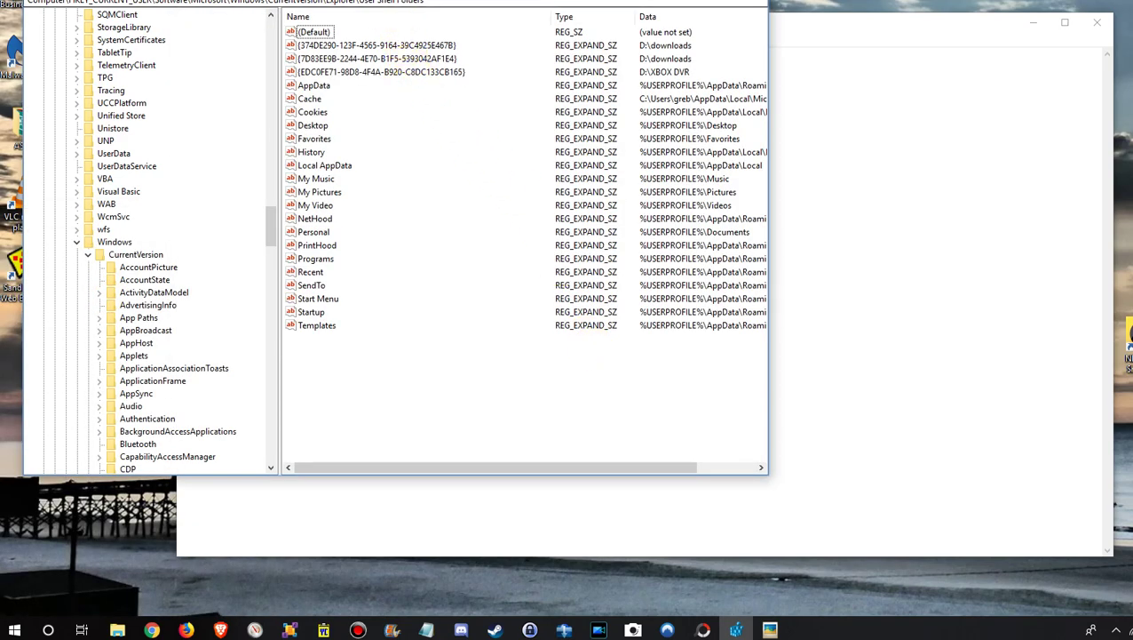
left_click_drag(414, 1, 649, 60)
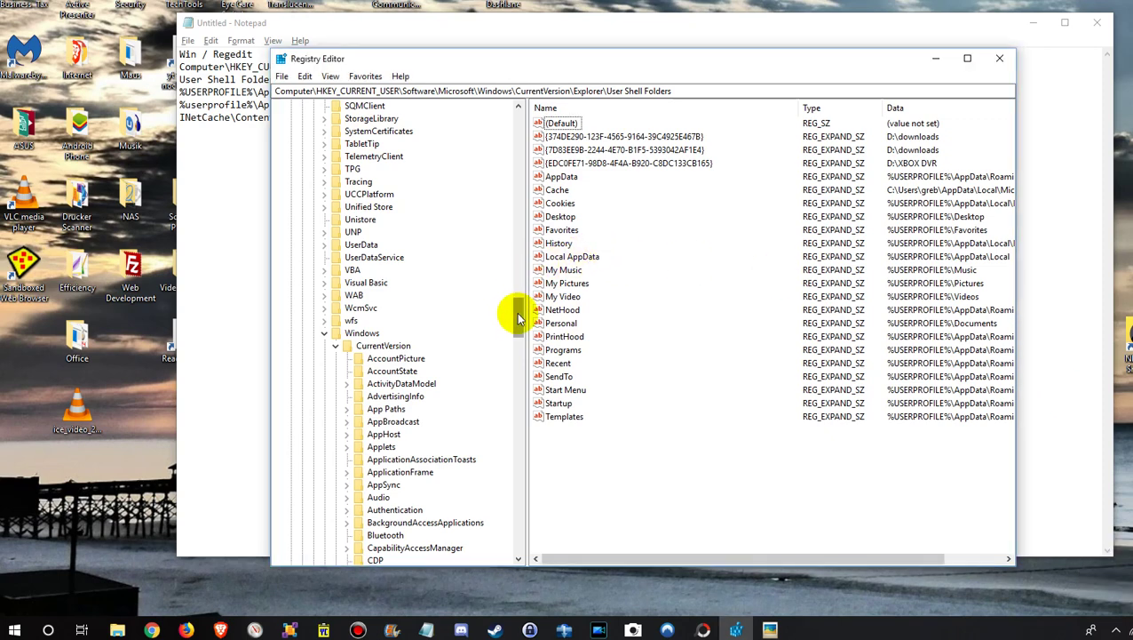
Trace the registry tree through HKEY_CURRENT_USER\Software\Microsoft\Windows\CurrentVersion\Explorer down to the User Shell Folders key.
left_click_drag(520, 318, 499, 120)
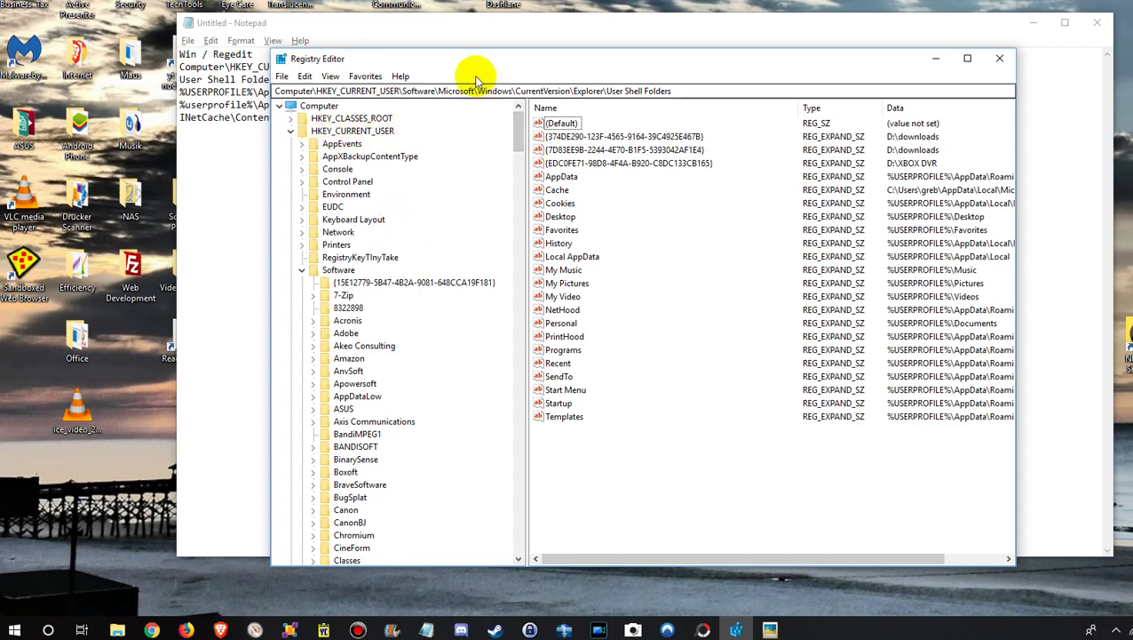
left_click_drag(475, 66, 457, 123)
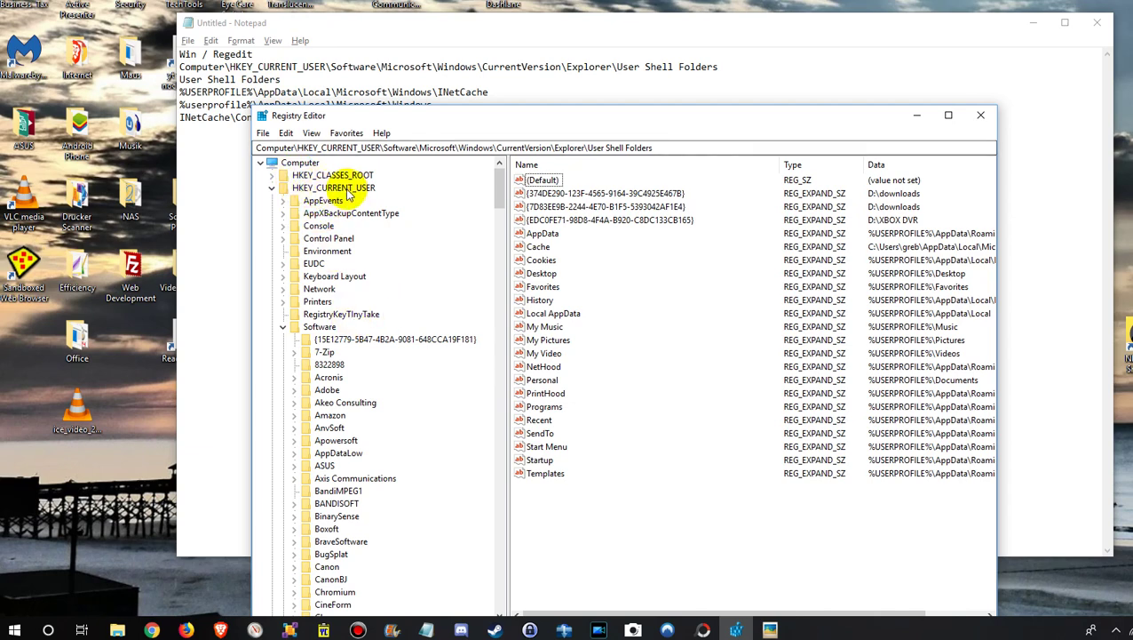
left_click_drag(493, 189, 489, 374)
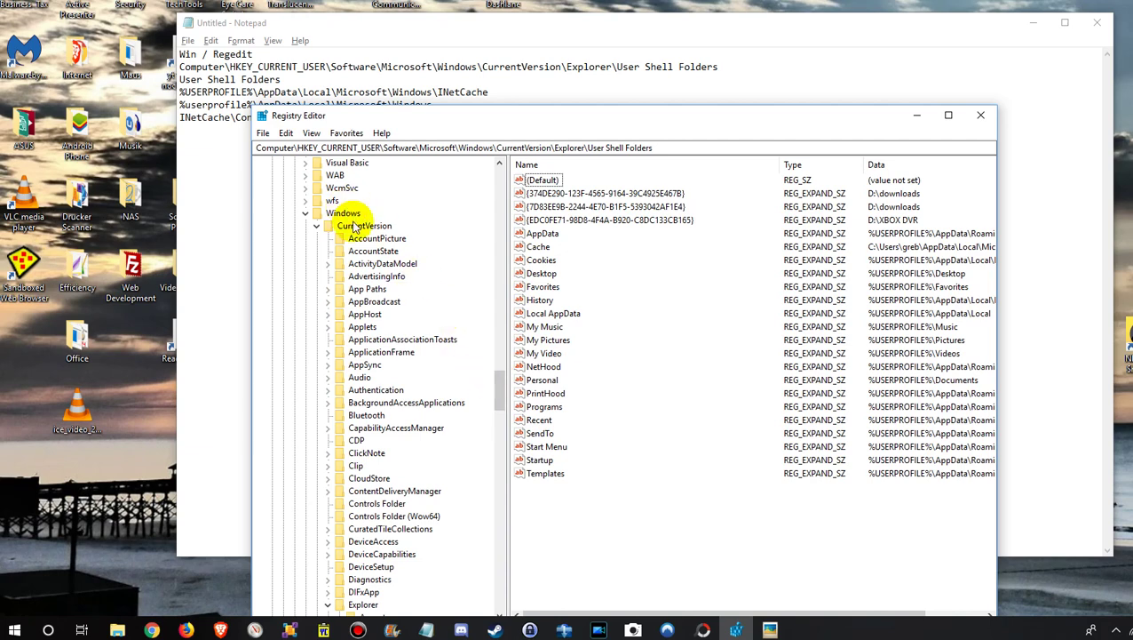
mouse_move(502, 384)
left_mouse_down()
mouse_move(499, 424)
mouse_move(498, 405)
left_mouse_up()
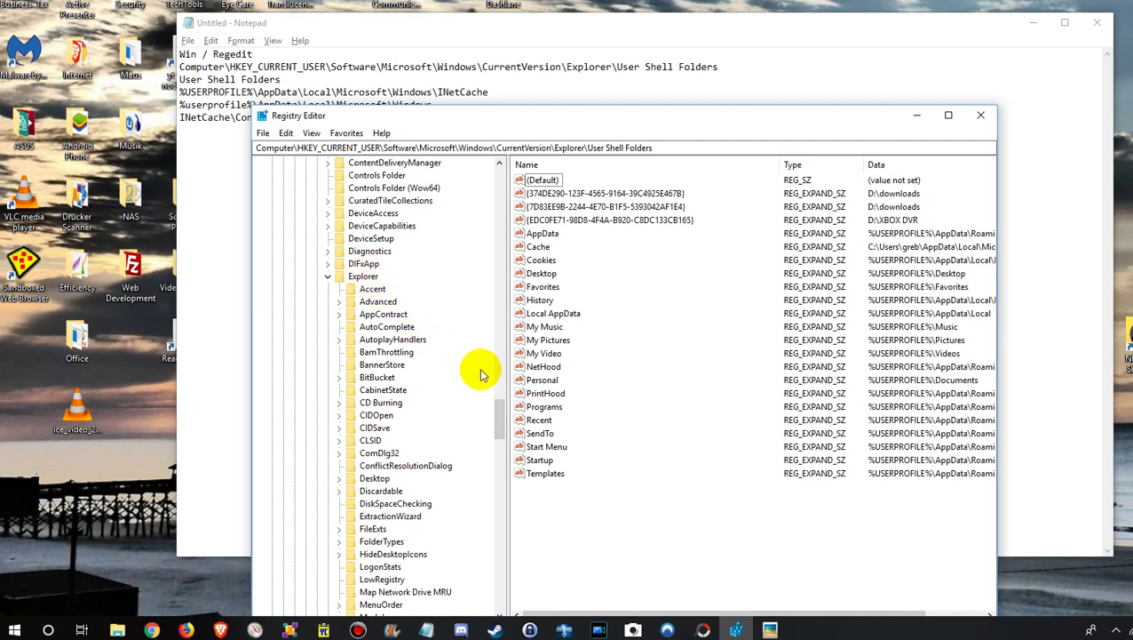
left_click_drag(498, 410, 501, 460)
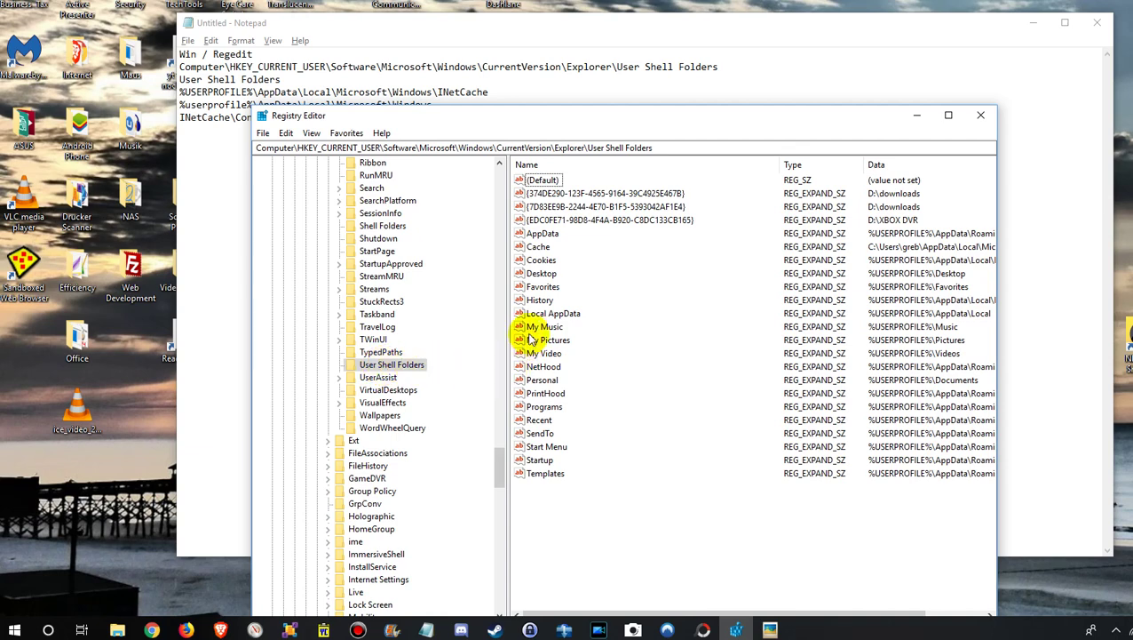
Copy the value data of the Cache entry in User Shell Folders and close its editor without saving.
double_click(538, 247)
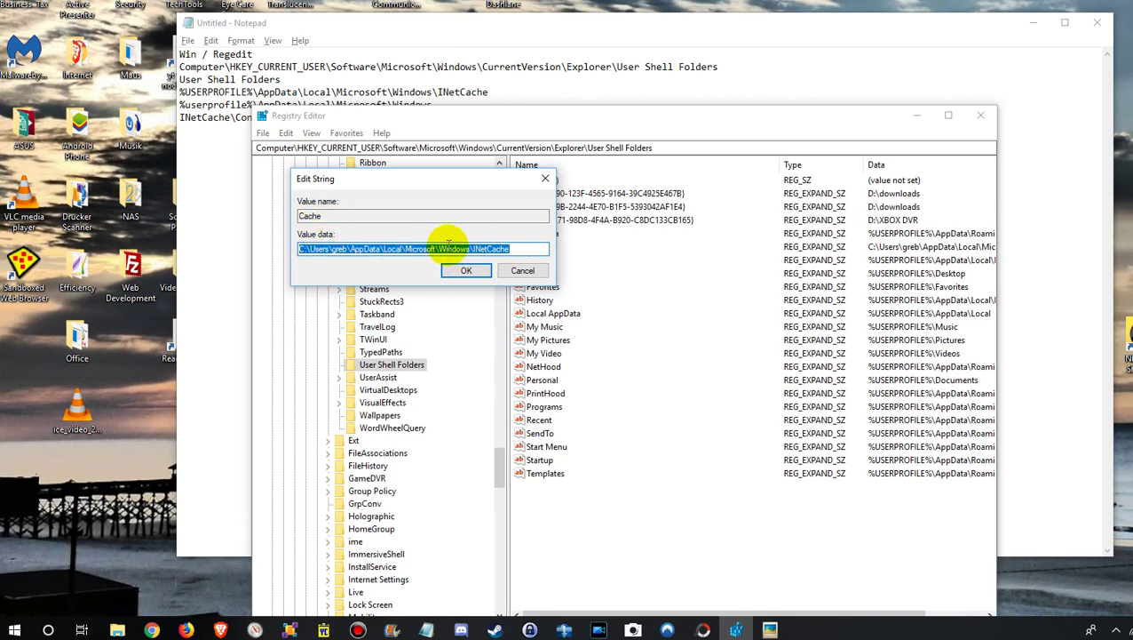
right_click(437, 249)
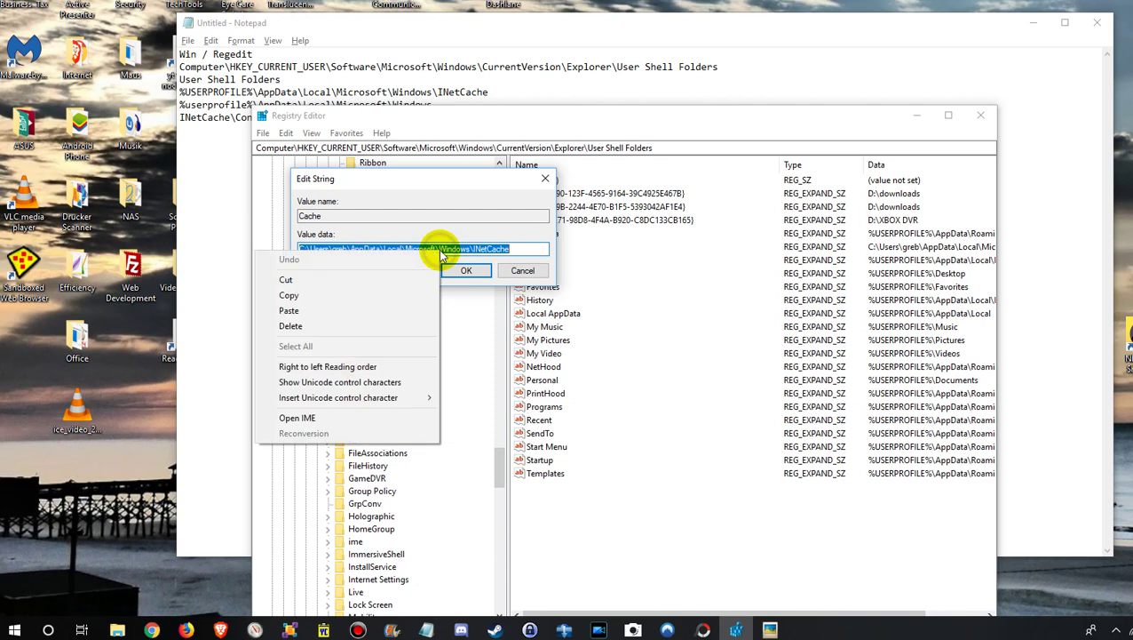
left_click(306, 295)
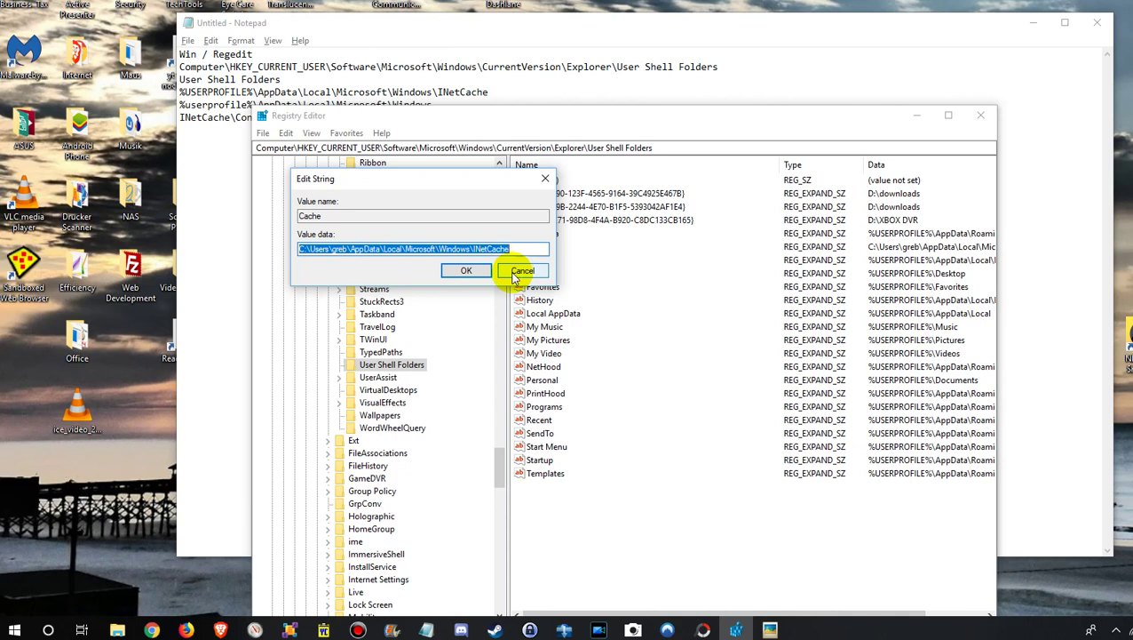
left_click(518, 272)
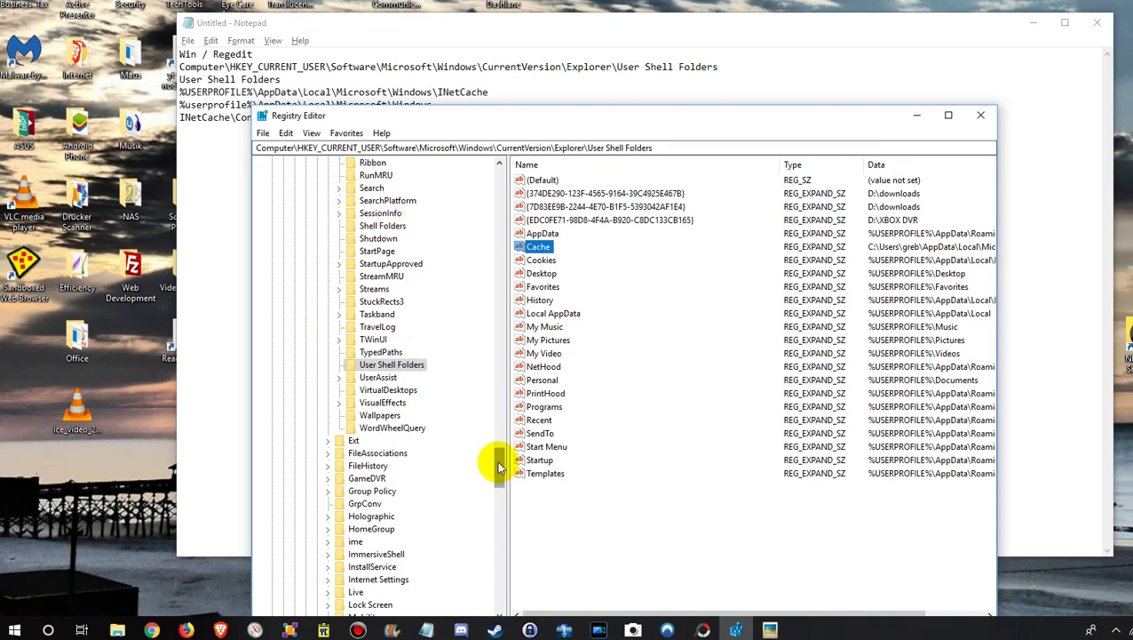
Search the registry's keys, values and data for "User Shell Folders".
left_click_drag(499, 465, 496, 397)
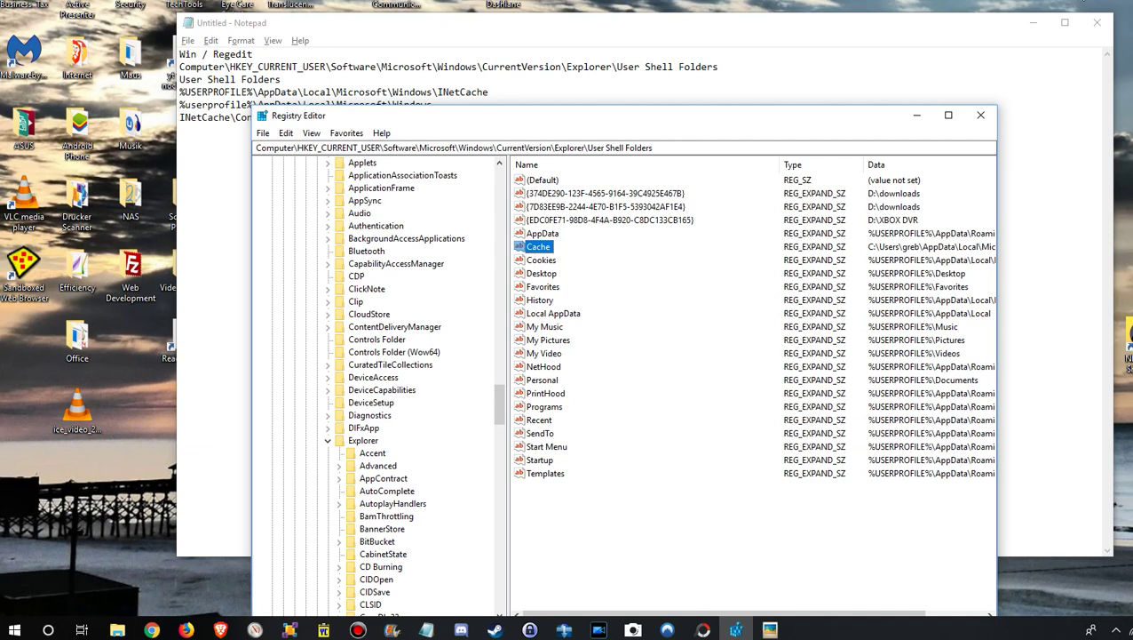
left_click(325, 113)
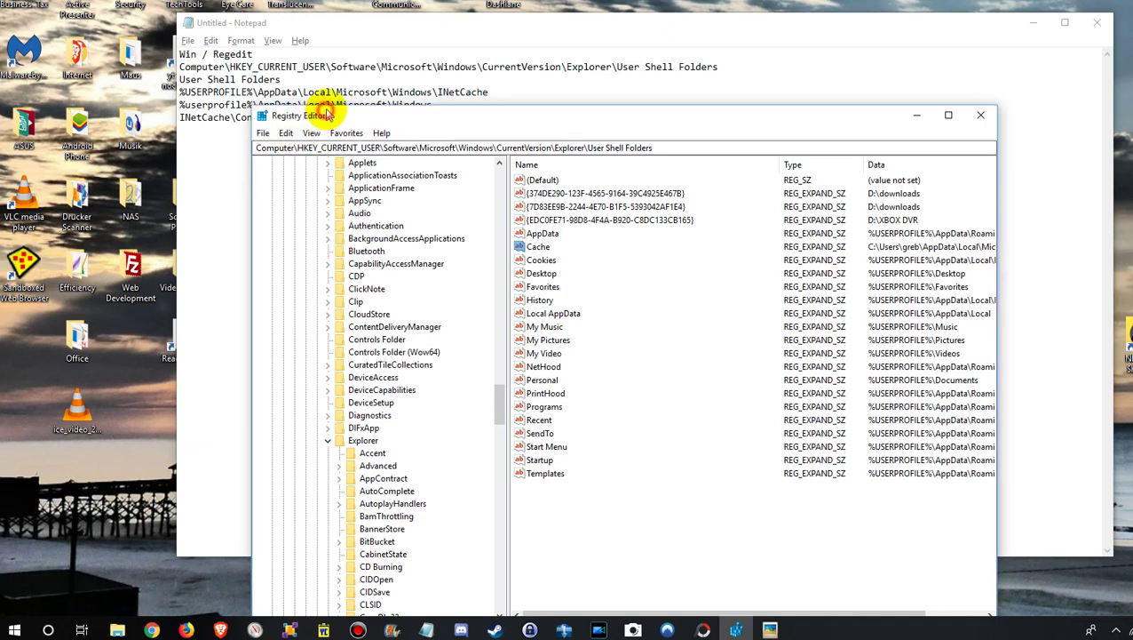
left_click_drag(325, 113, 329, 106)
left_click(289, 127)
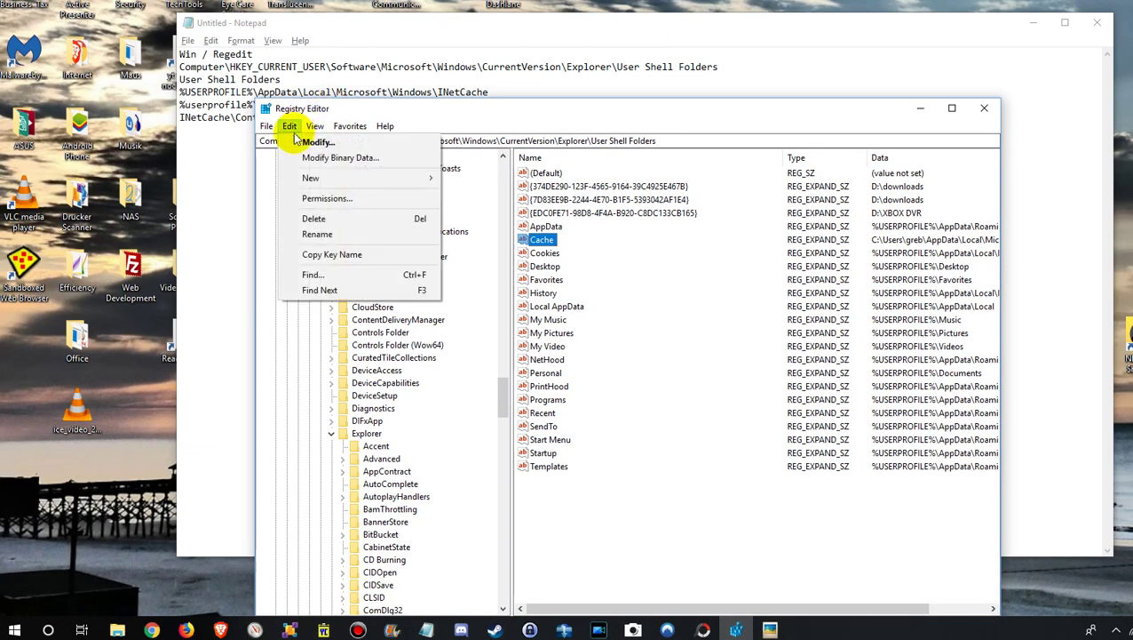
left_click(326, 278)
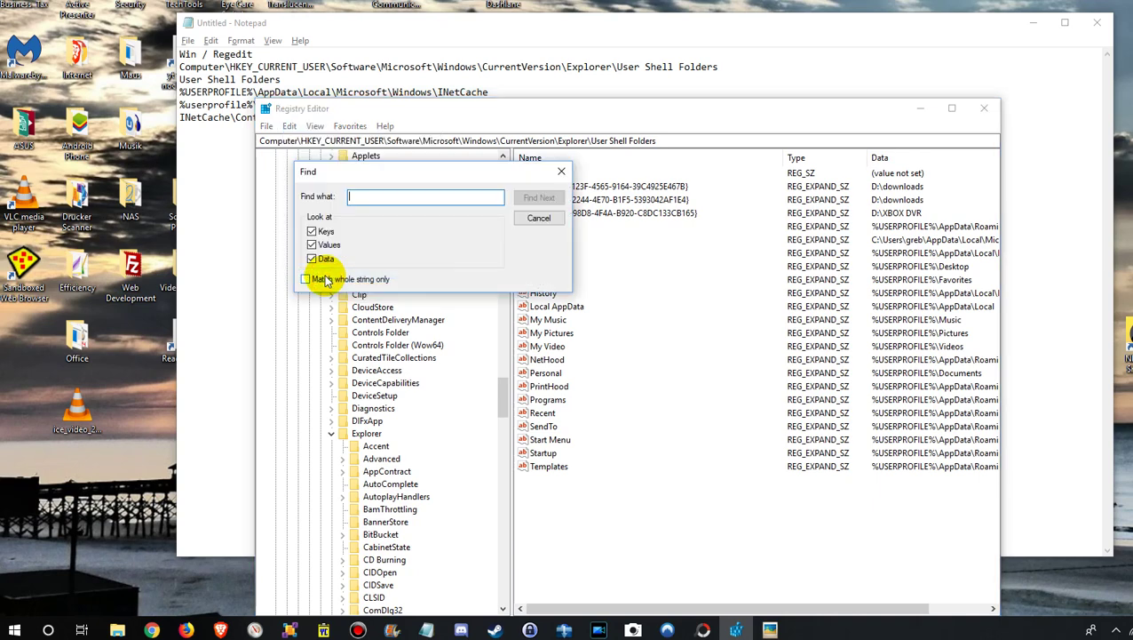
key("ctrl+v")
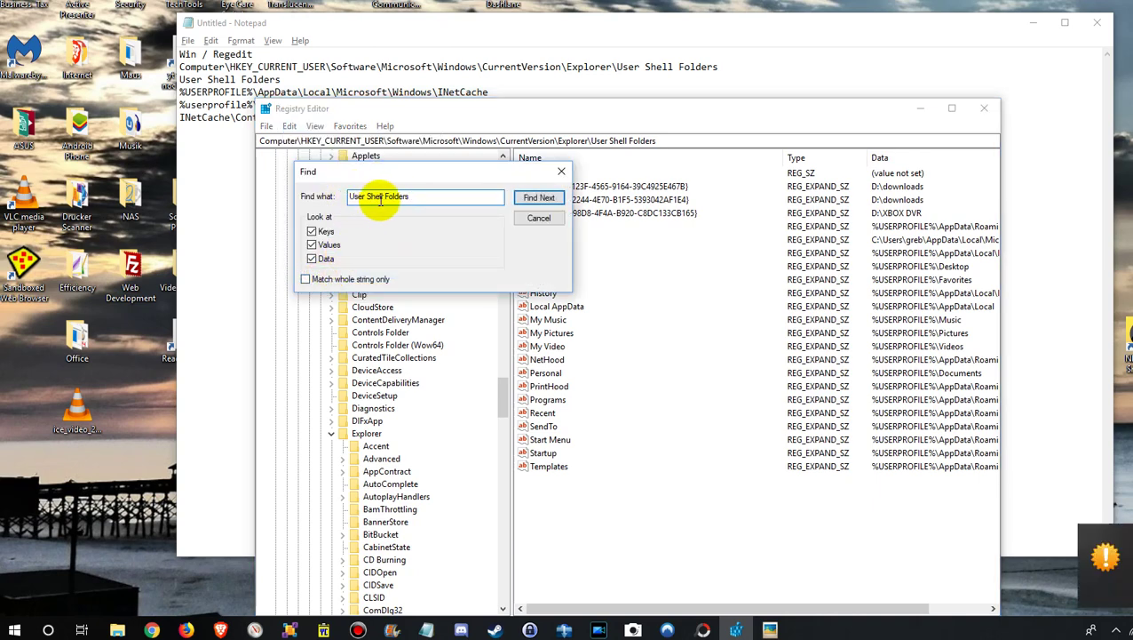
left_click(538, 199)
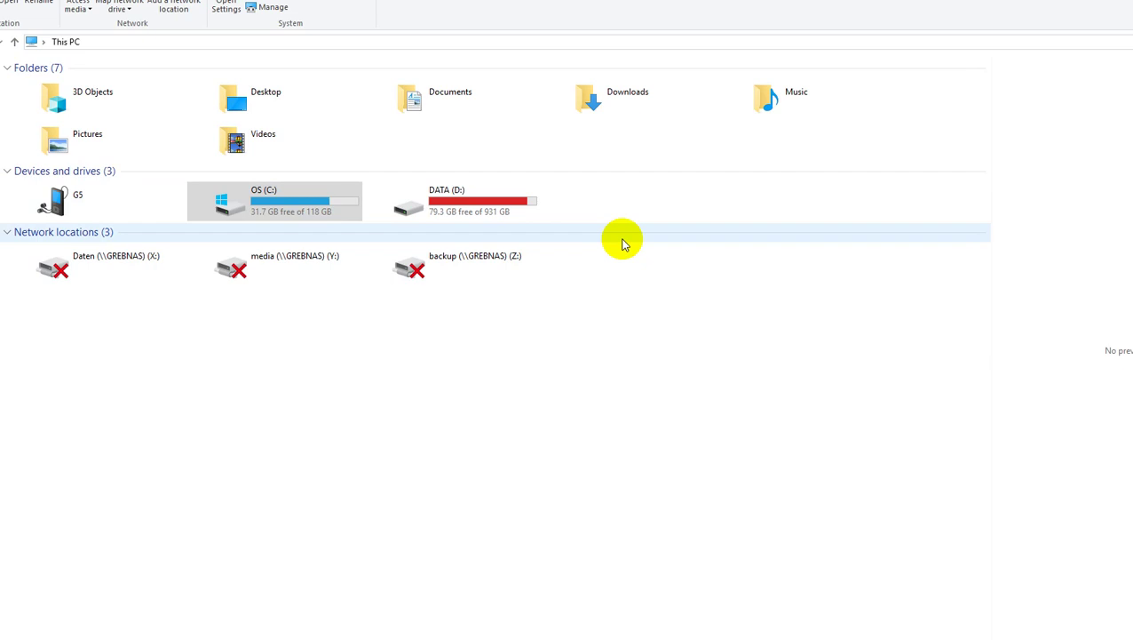
Go to the copied INetCache path in File Explorer and open its Content.Word folder.
left_click(195, 42)
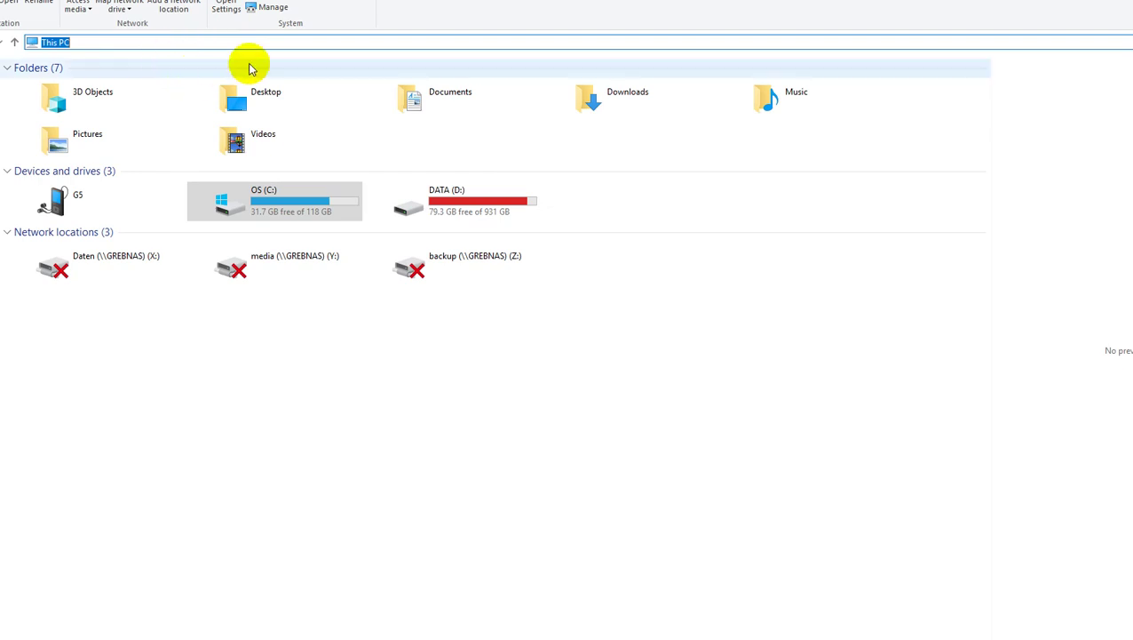
key("ctrl+v")
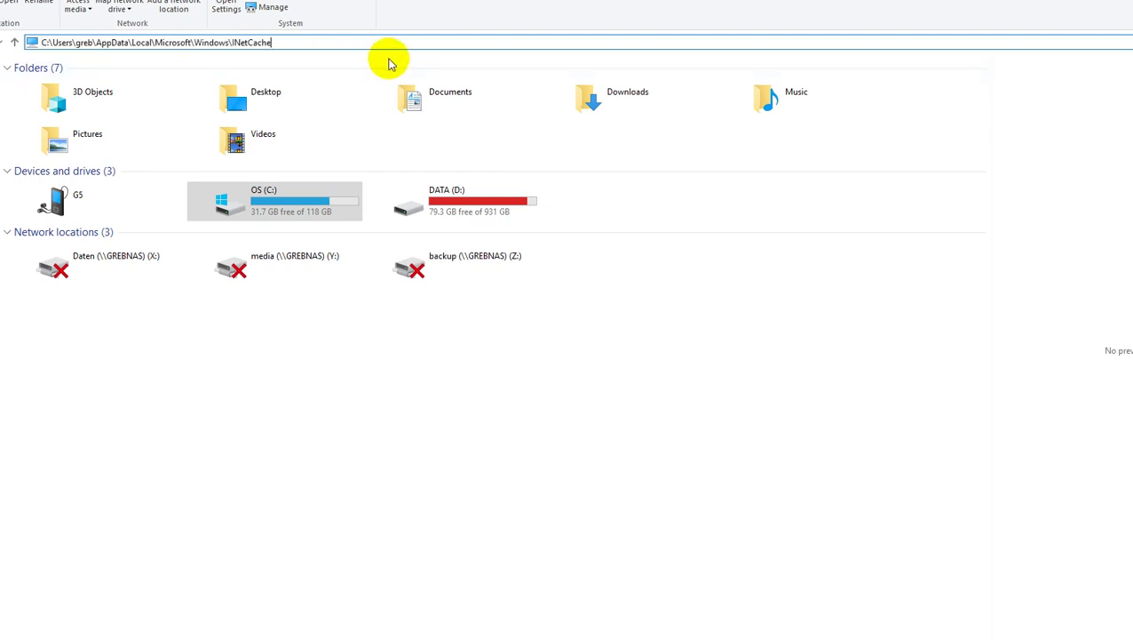
key("Return")
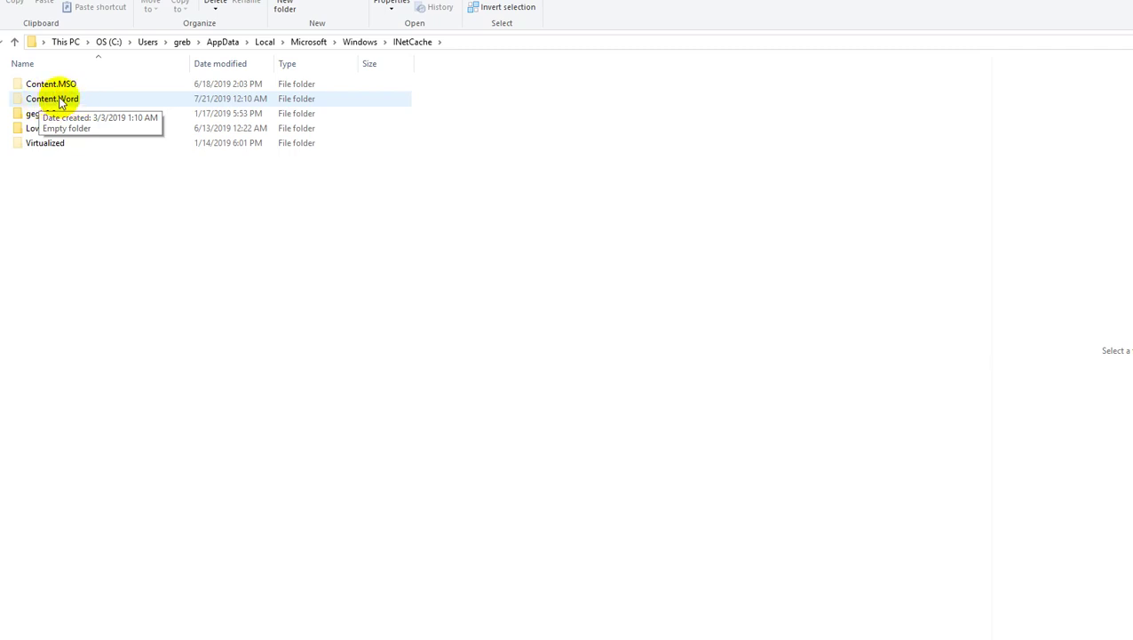
double_click(58, 100)
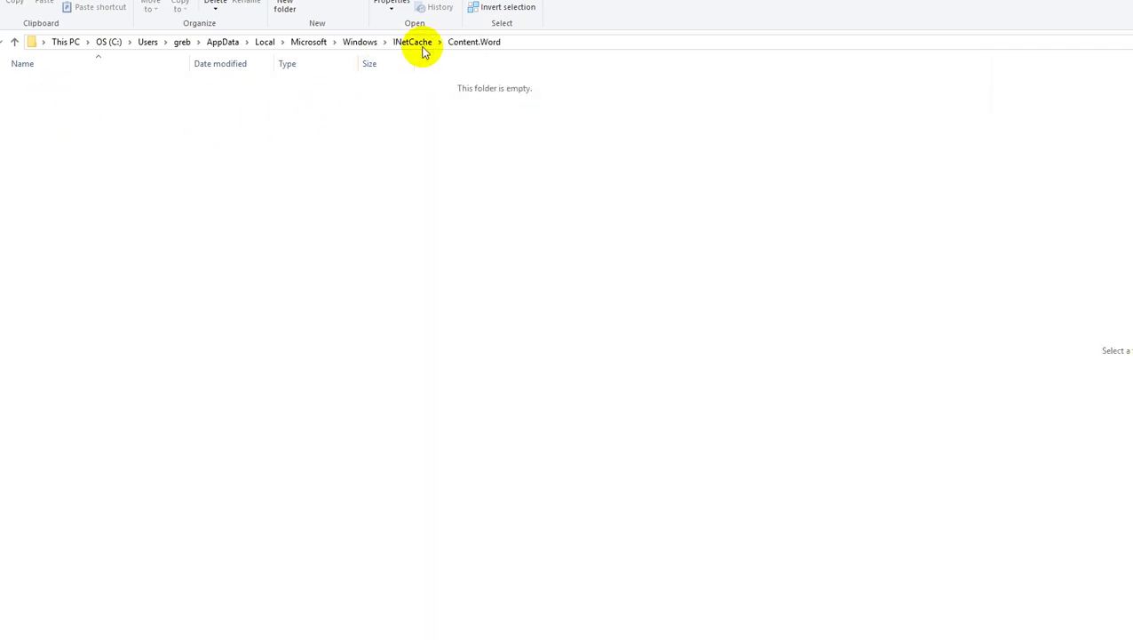
Go up to the Windows folder, then reopen INetCache by appending \INetCache to the folder path.
left_click(347, 46)
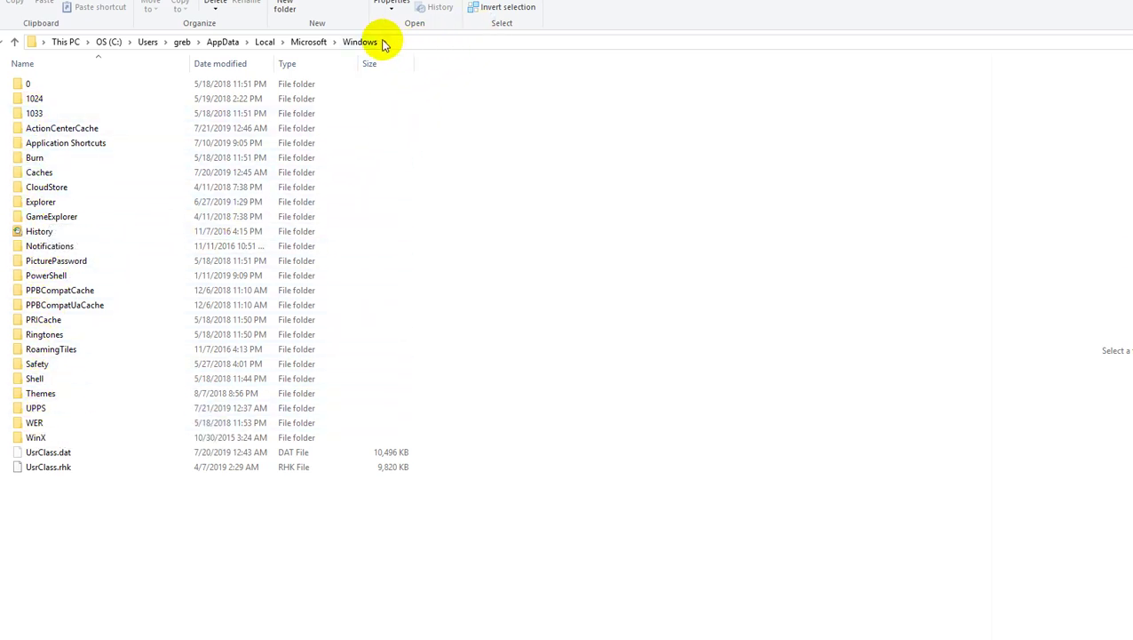
left_click(385, 45)
left_click(415, 40)
left_click(444, 42)
type("\\INetCache")
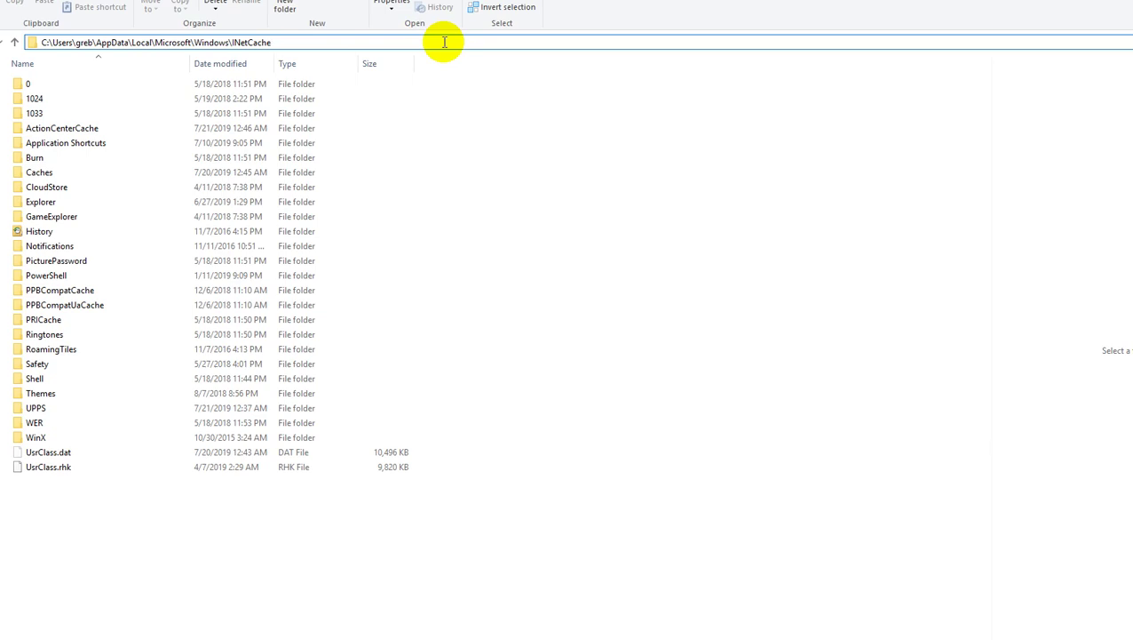
key("Return")
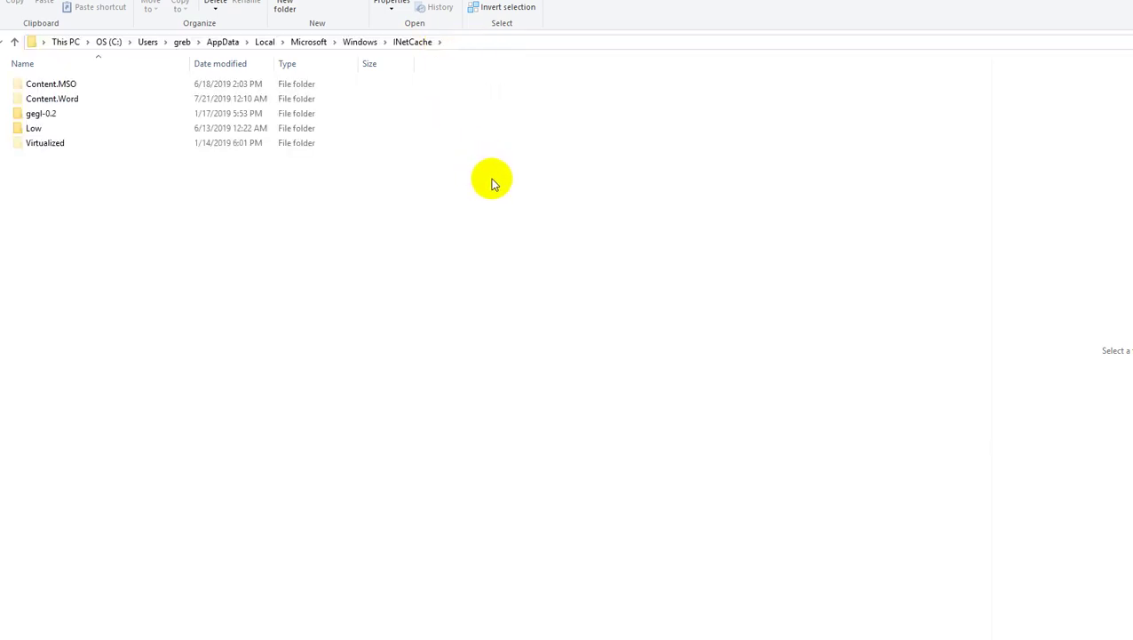
Open the folder %userprofile%\AppData\Local\Microsoft\Windows by its path.
left_click(491, 45)
left_click(494, 42)
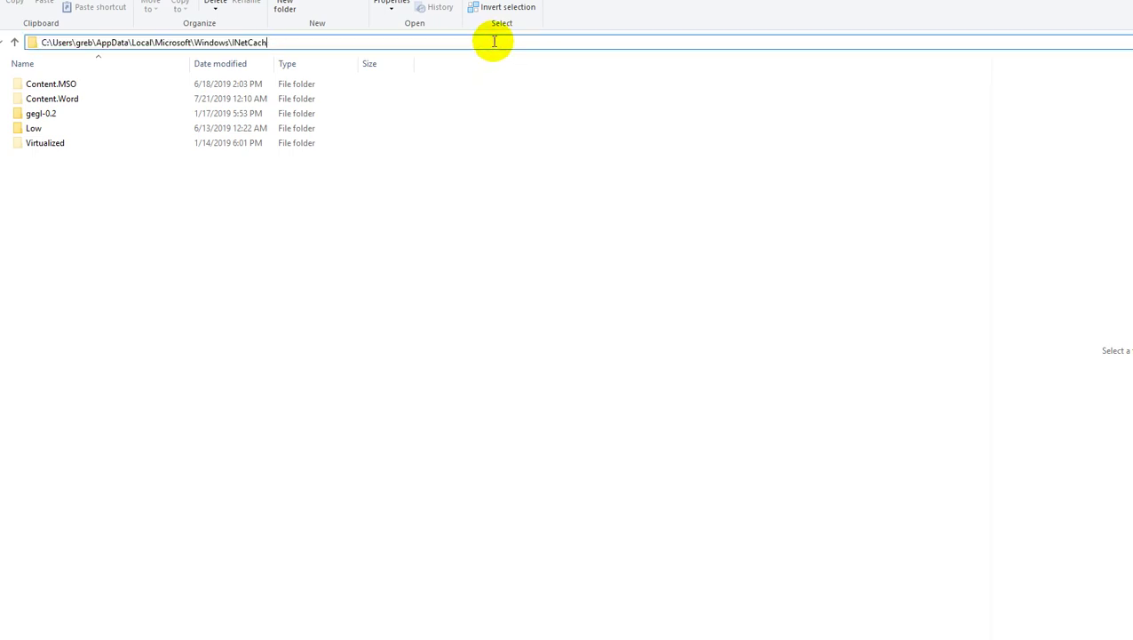
key("Return")
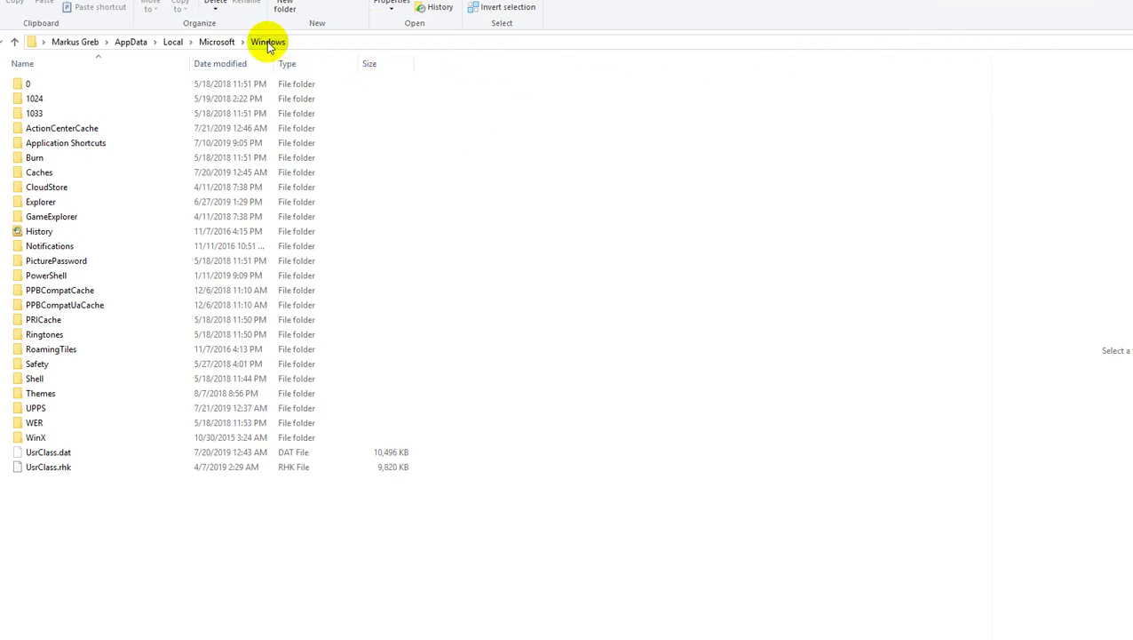
left_click(620, 193)
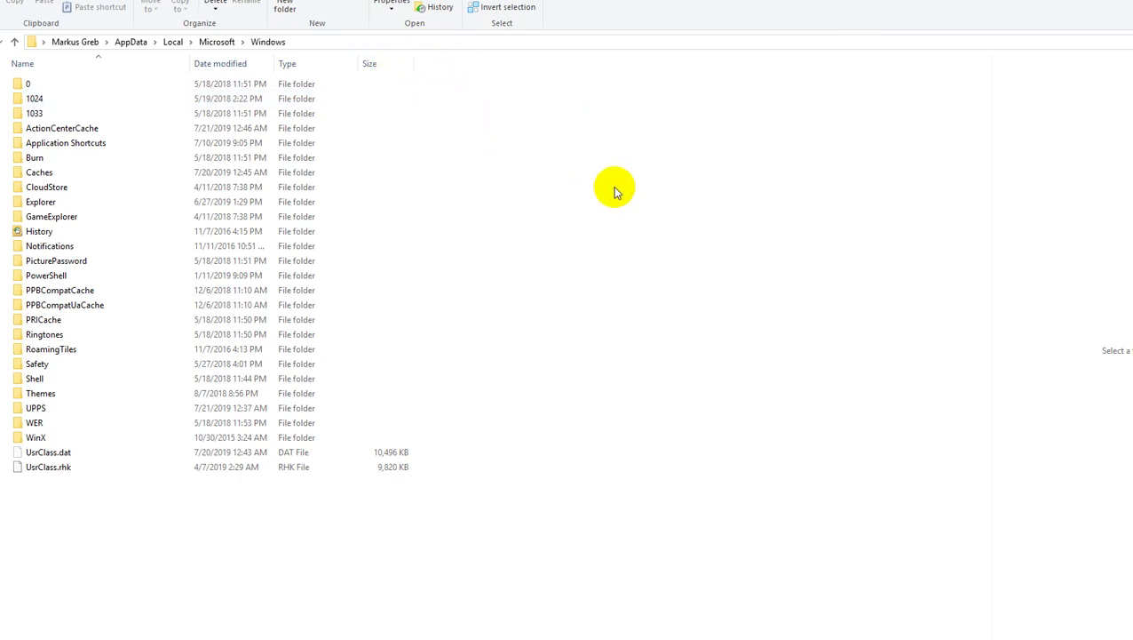
Try to create a new folder named INetCache inside the Windows folder.
key("ctrl+shift+n")
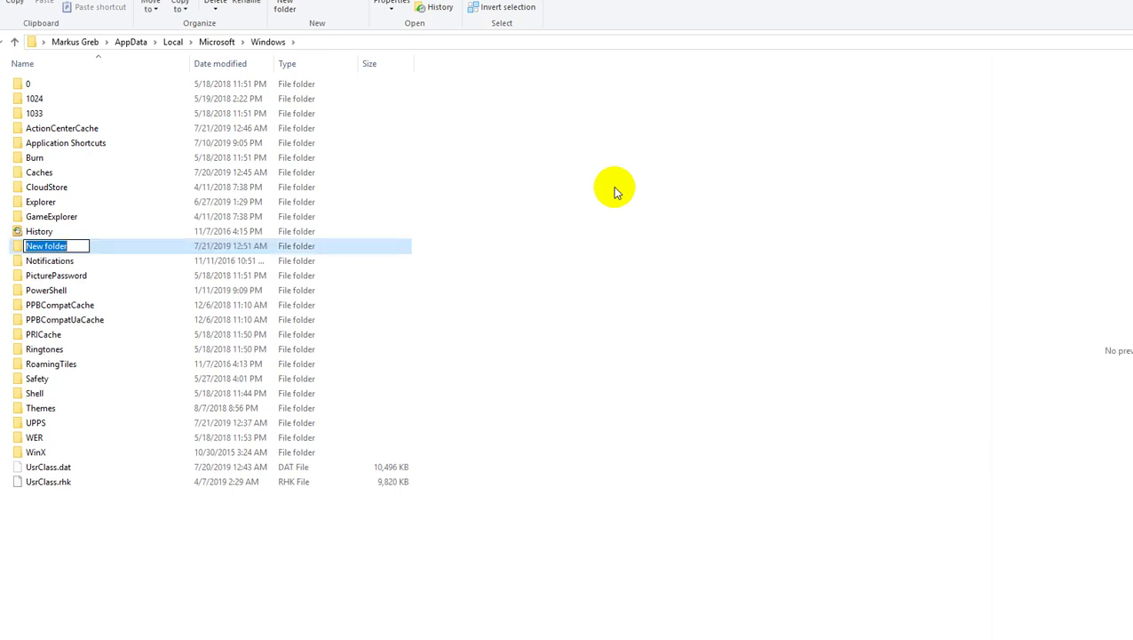
type("INetCacheContent.Word")
key("BackSpace")
key("BackSpace")
key("BackSpace")
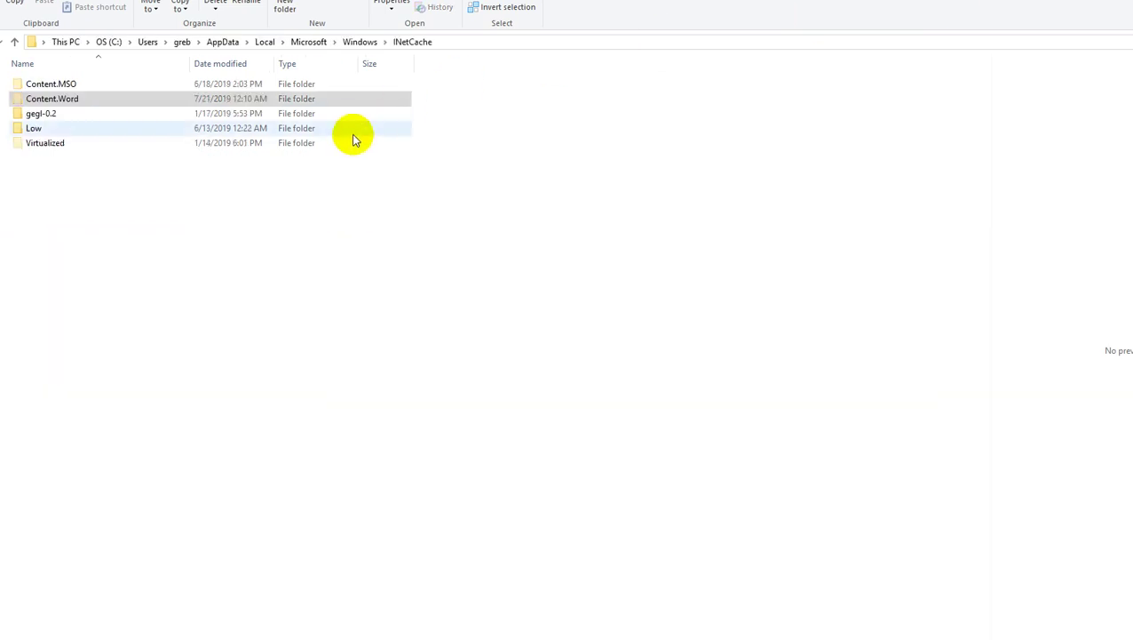
Create a new folder with the default name inside the INetCache folder.
left_click(45, 101)
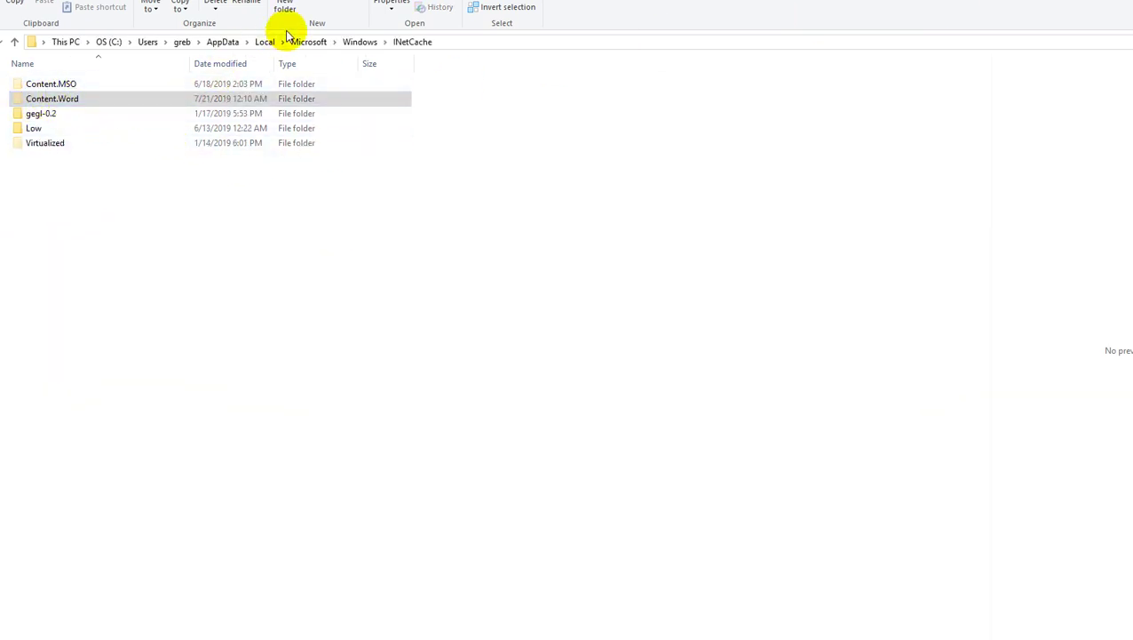
left_click(400, 45)
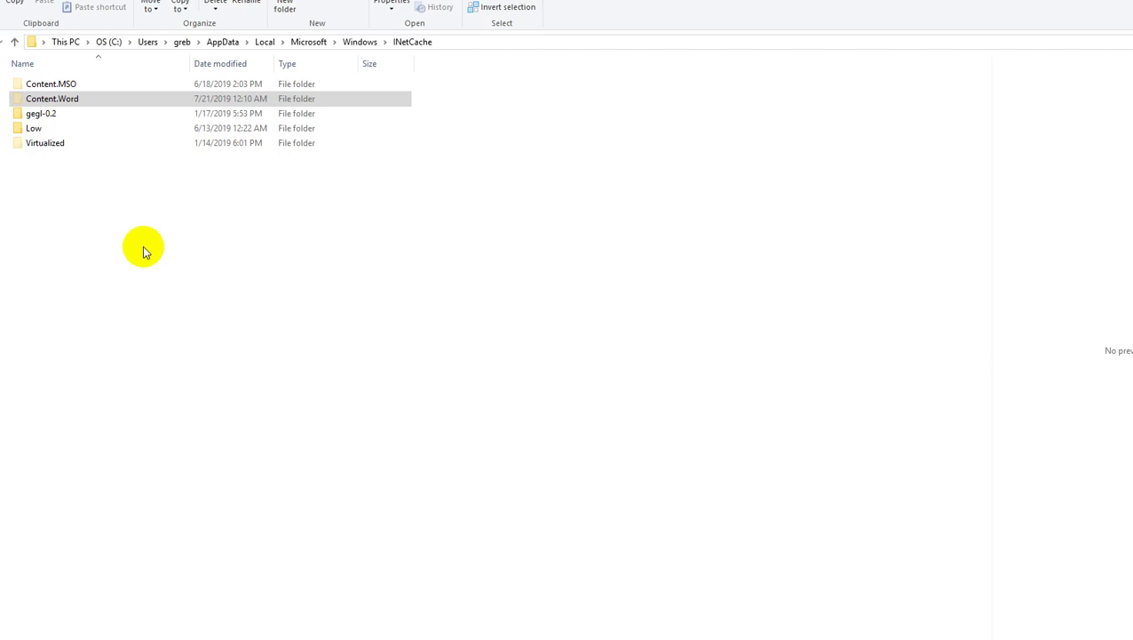
left_click(94, 196)
key("ctrl+shift+n")
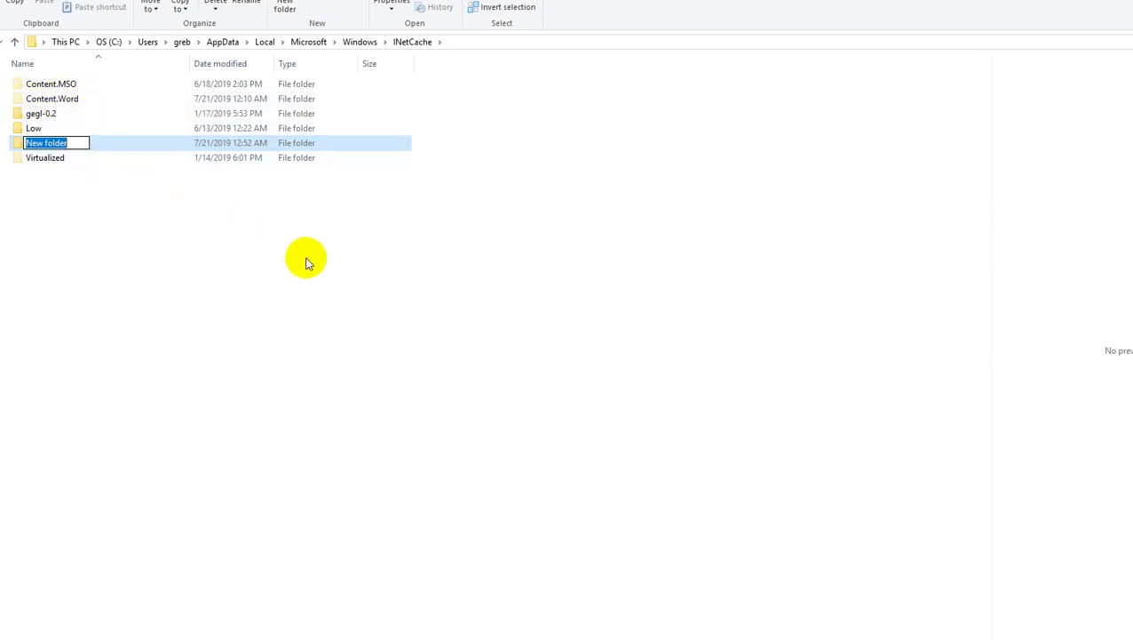
key("Return")
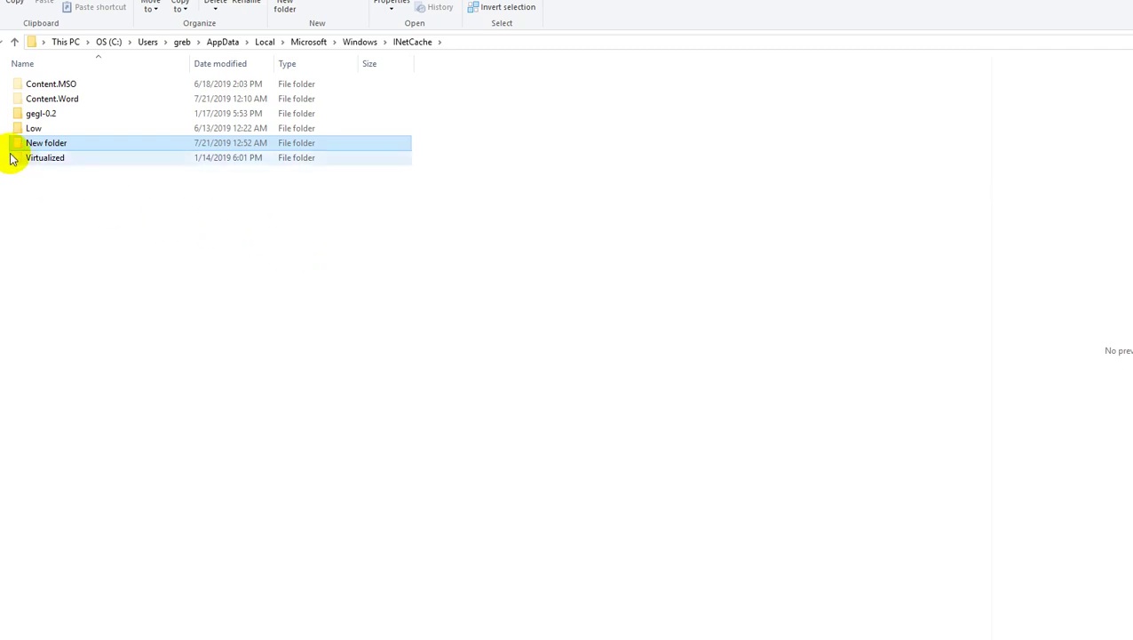
Delete the newly created folder from the INetCache folder.
left_click(18, 144)
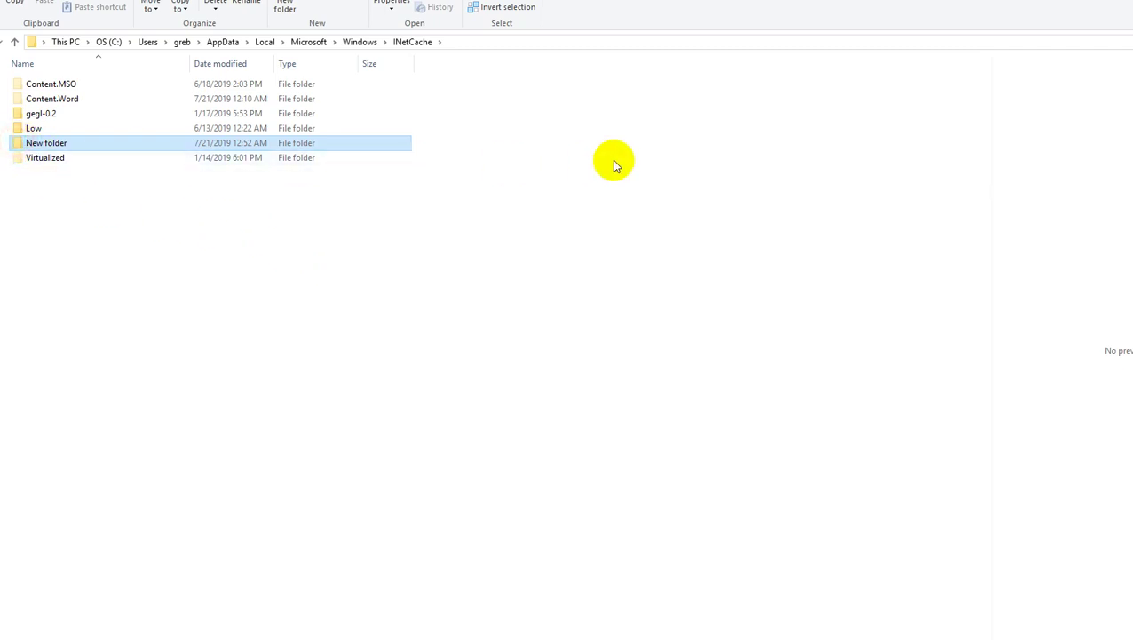
key("Delete")
key("Return")
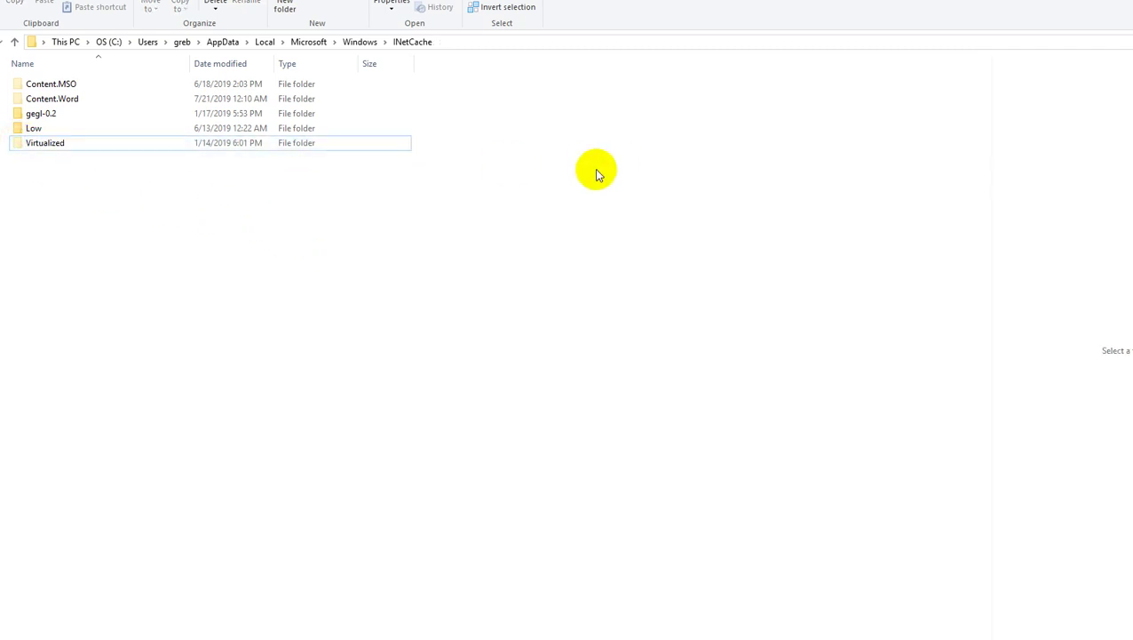
Open INetCache's Content.Word folder, and switch to Registry Editor to open the Cache value under User Shell Folders.
left_click(468, 261)
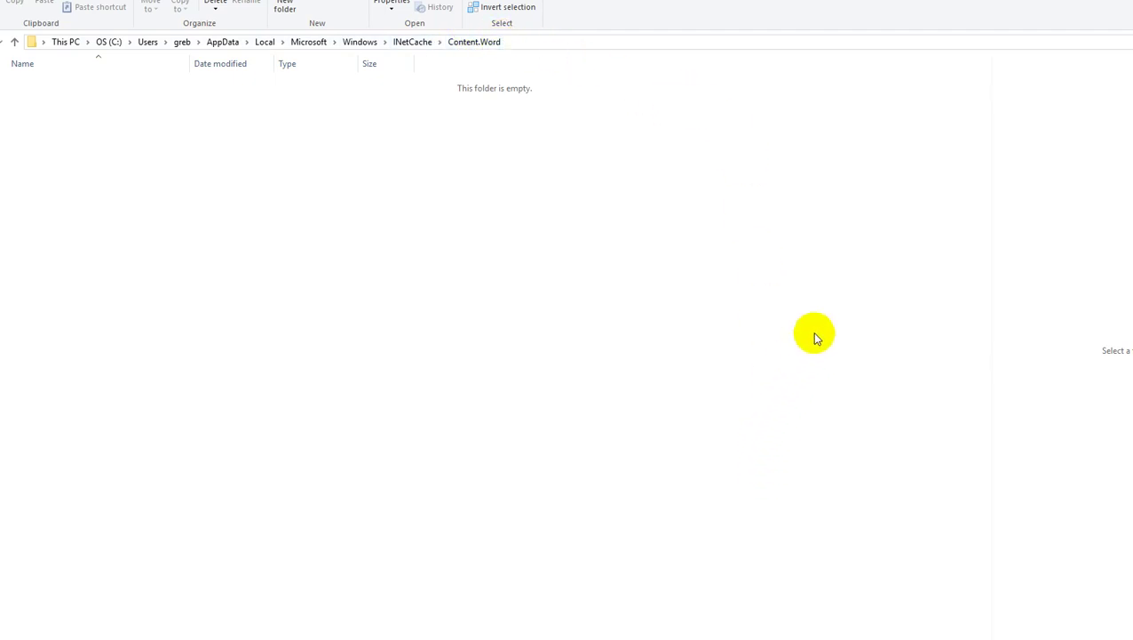
left_click(683, 636)
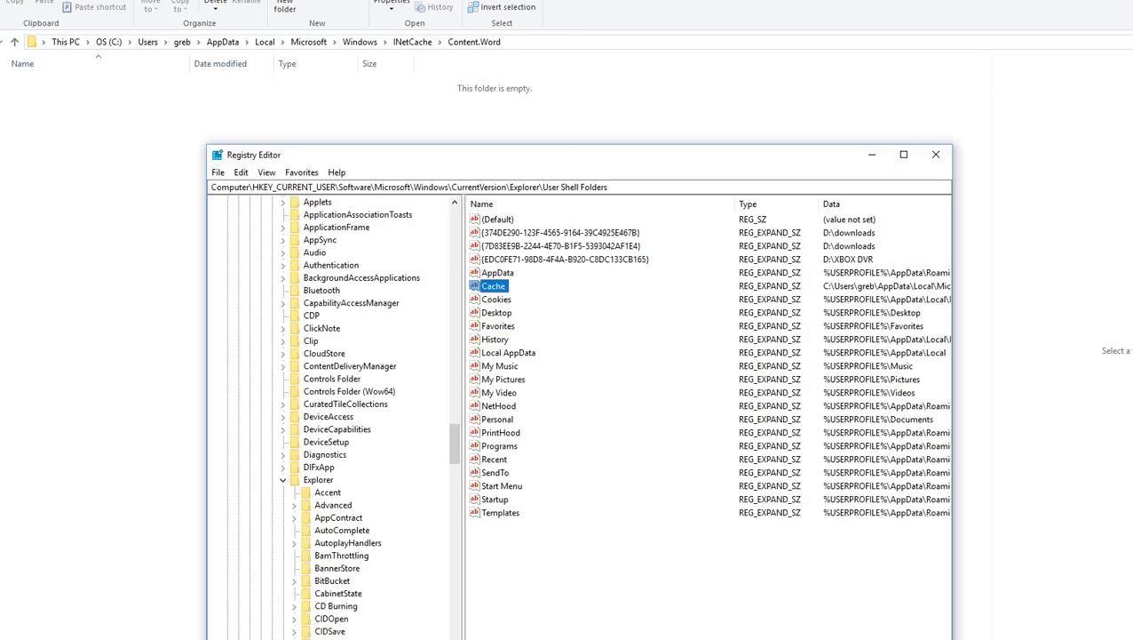
double_click(496, 287)
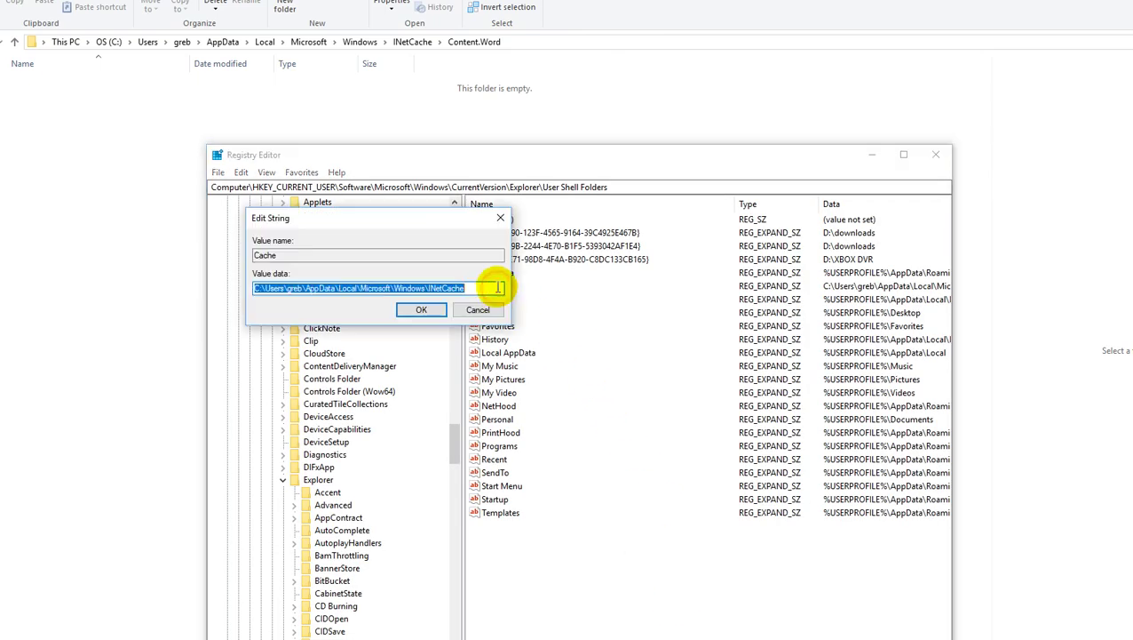